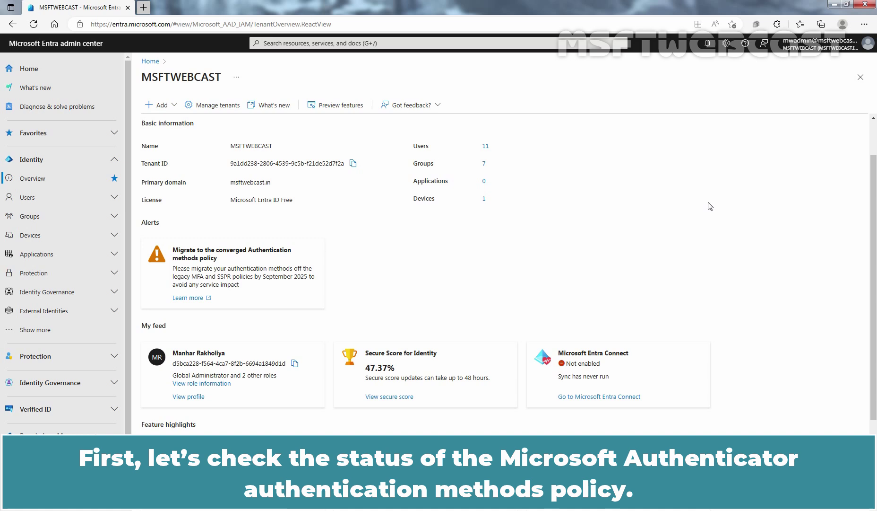
Step: Check that the Microsoft Authenticator policy is enabled for All users with authentication mode Any
left_click(74, 357)
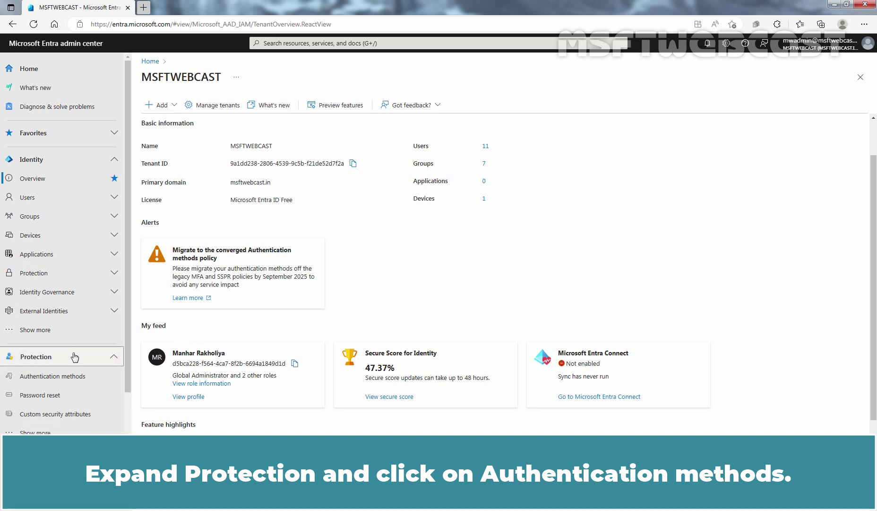
left_click(67, 378)
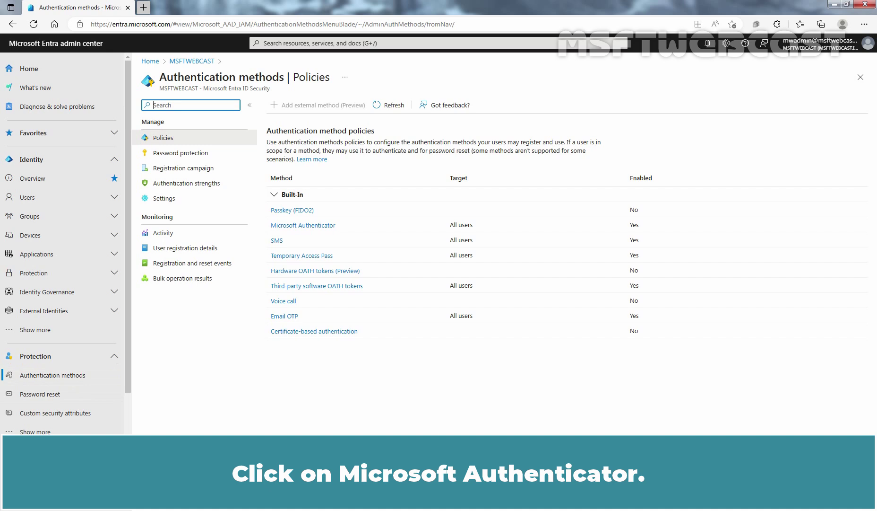
left_click(311, 226)
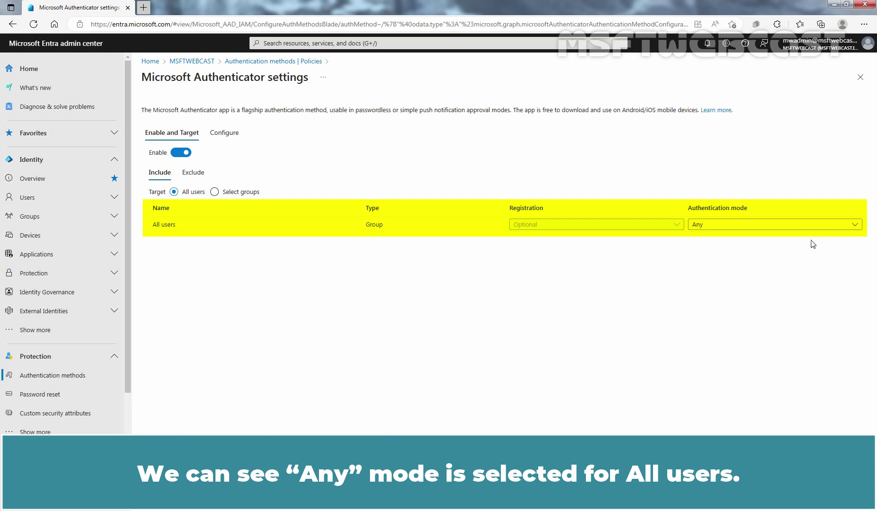
left_click(801, 228)
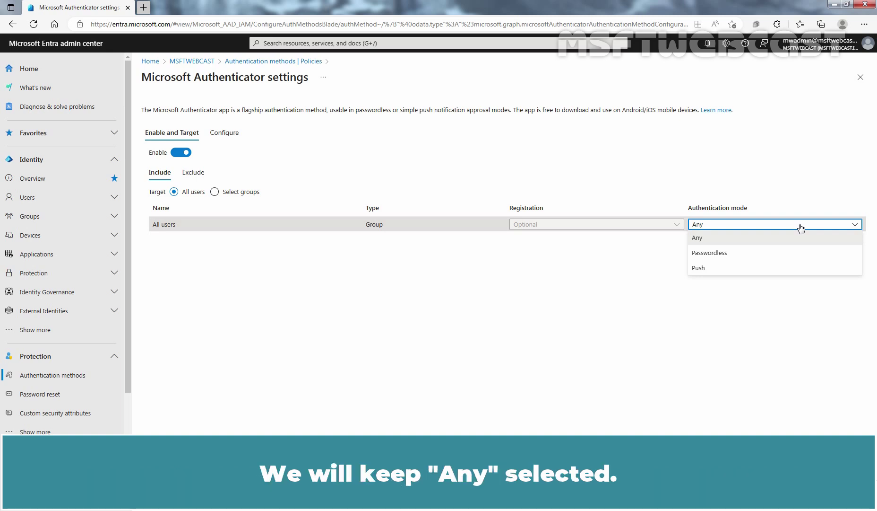
left_click(766, 241)
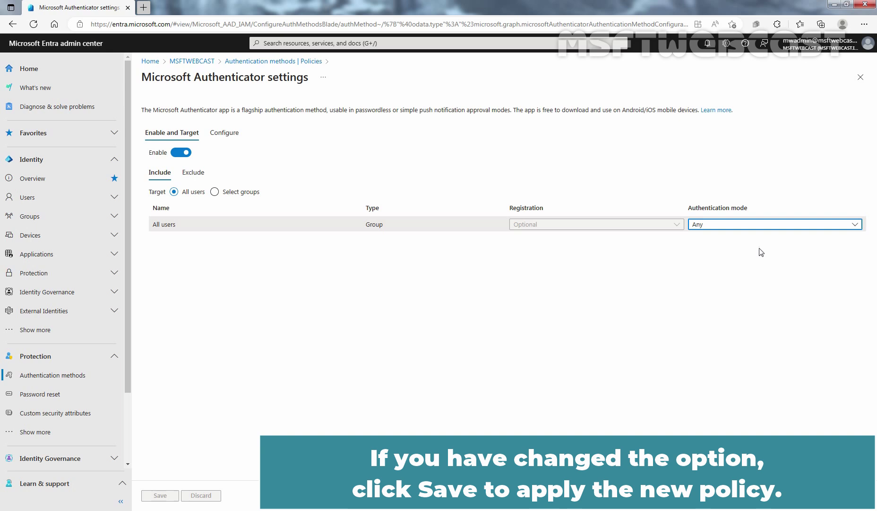
left_click(860, 78)
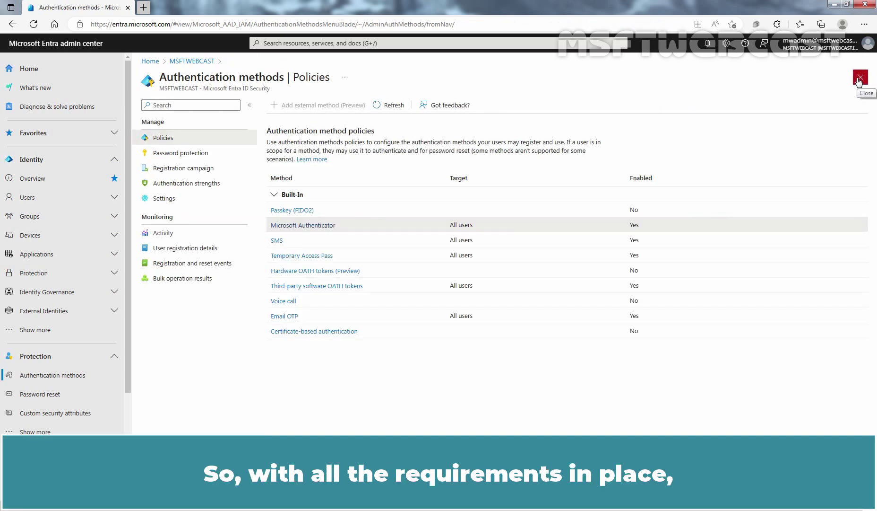
Step: Go to the Registration campaign page under Authentication methods
left_click(170, 171)
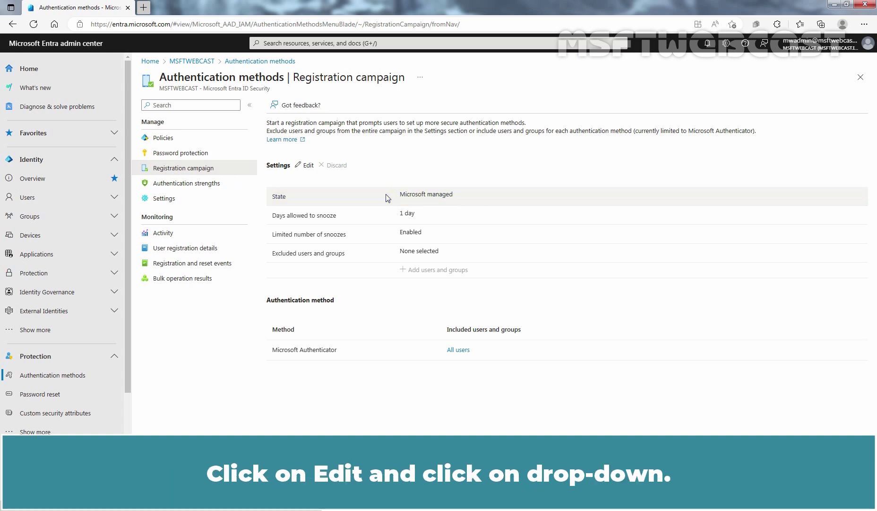
Step: Edit the registration campaign to State Enabled with 0 days allowed to snooze
left_click(305, 165)
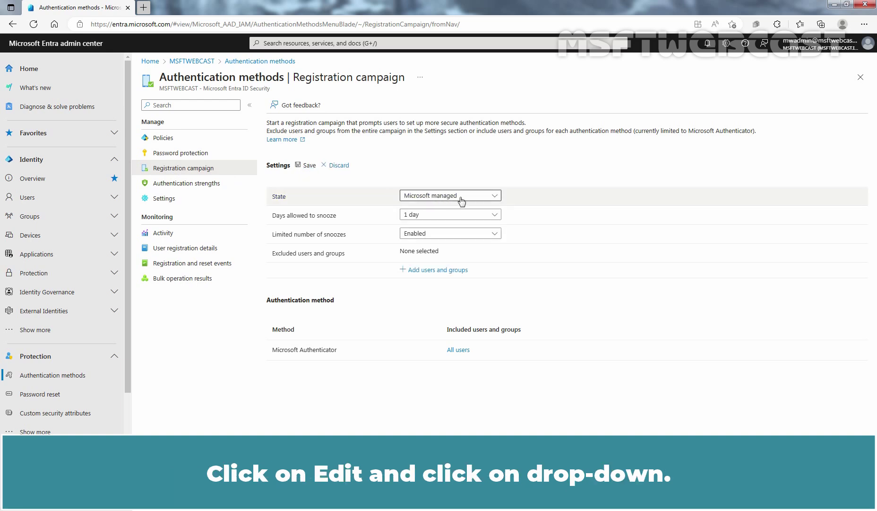
left_click(471, 197)
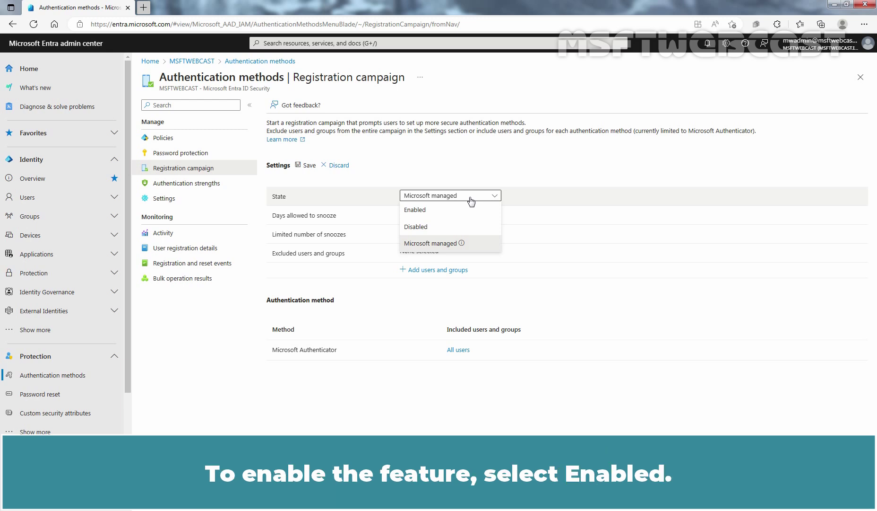
left_click(441, 211)
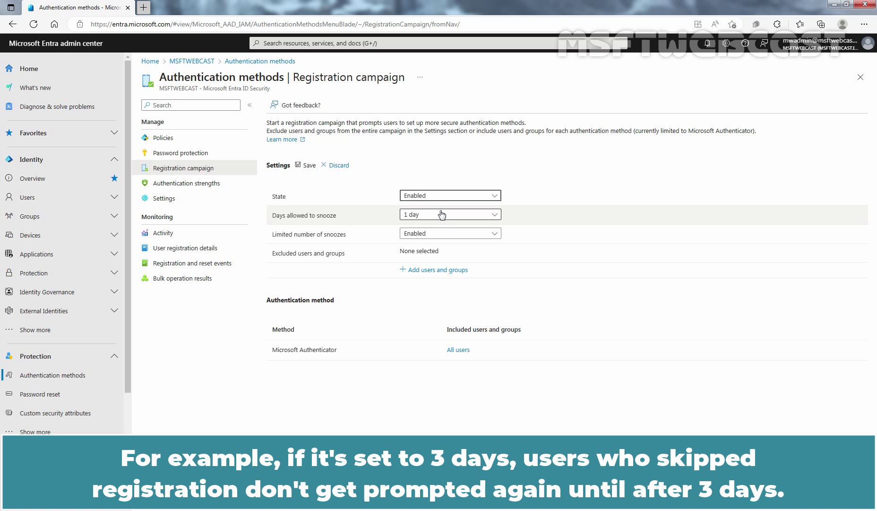
left_click(442, 214)
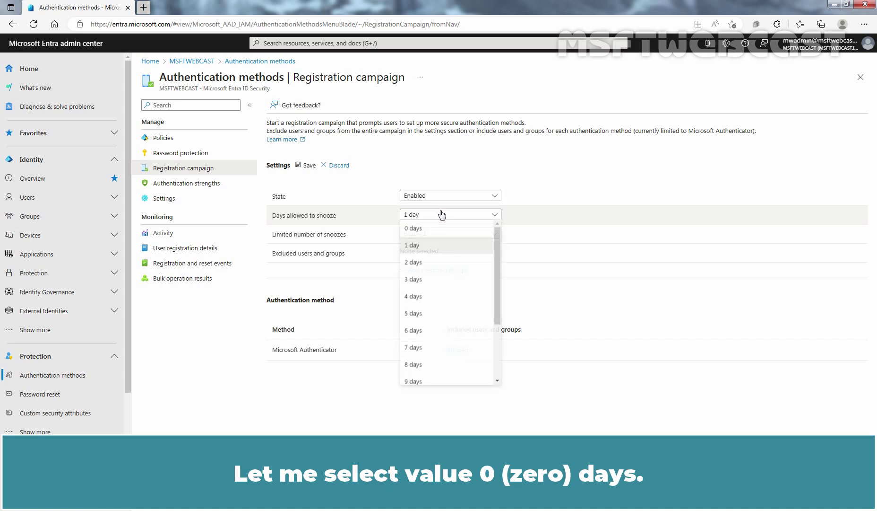
left_click(416, 230)
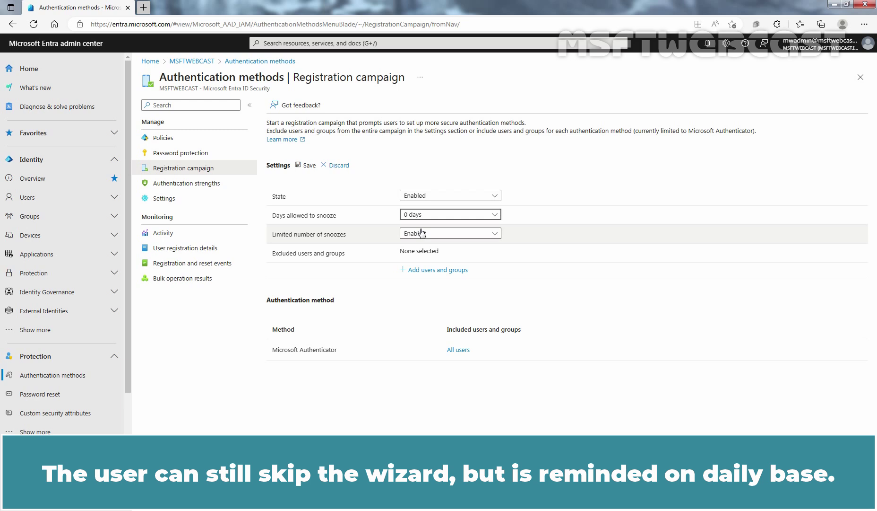
Step: Keep Limited number of snoozes Enabled and save the registration campaign settings
left_click(438, 235)
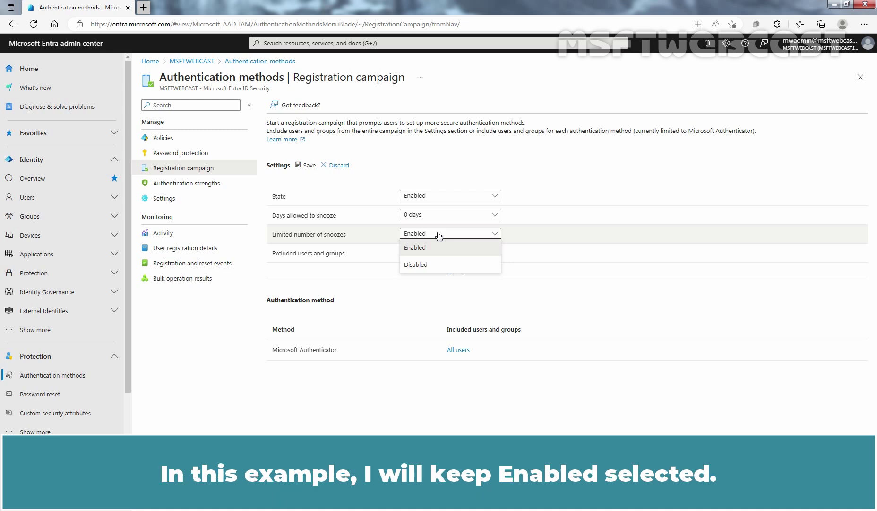
left_click(439, 235)
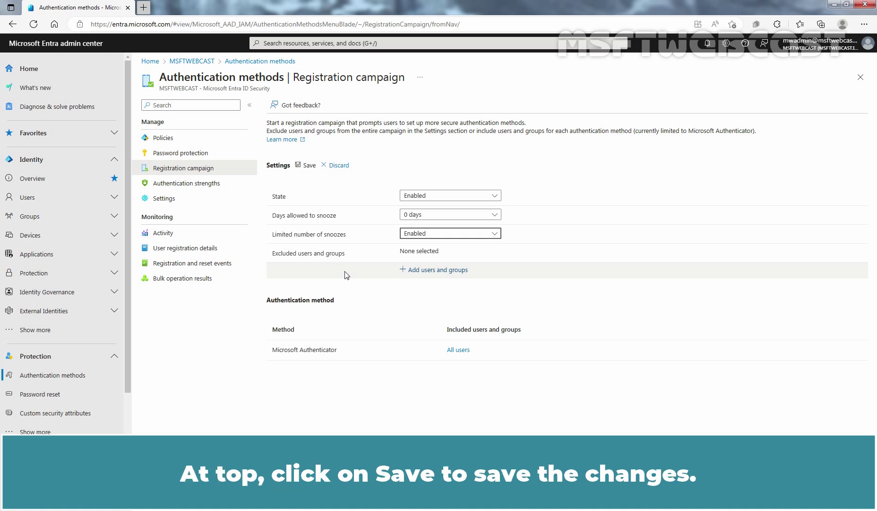
left_click(309, 165)
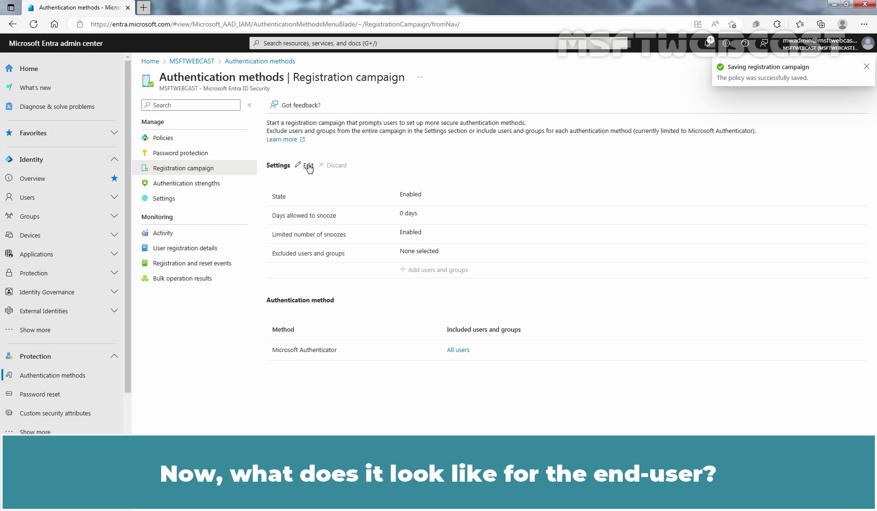
Step: Open a new InPrivate window and go to entra.microsoft.com
left_click(865, 26)
left_click(785, 70)
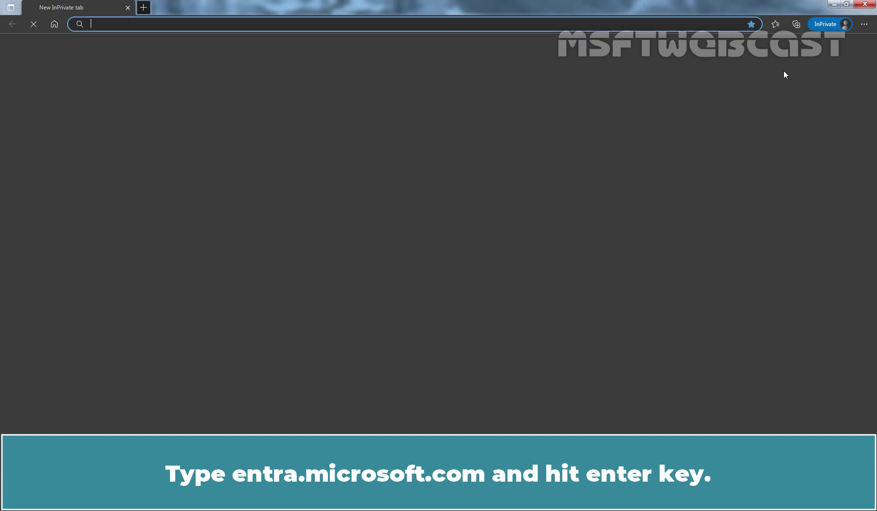
type("entra.microsoft.com")
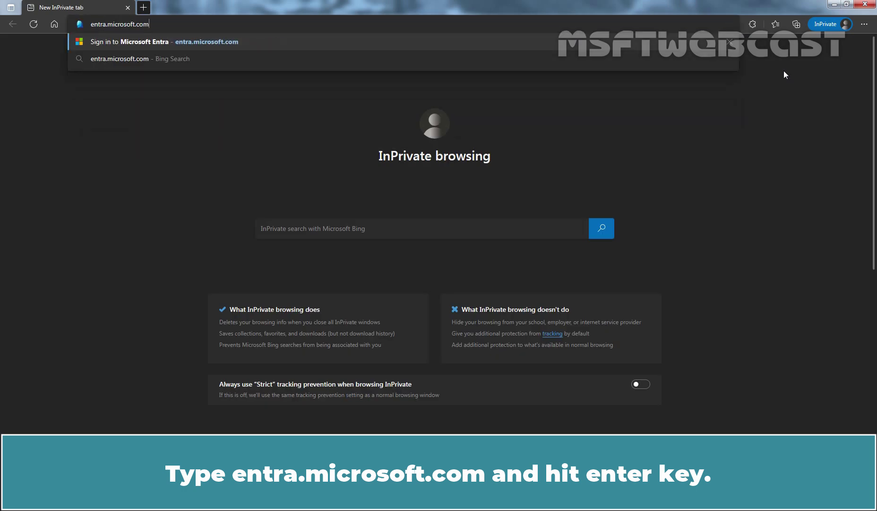
key("Return")
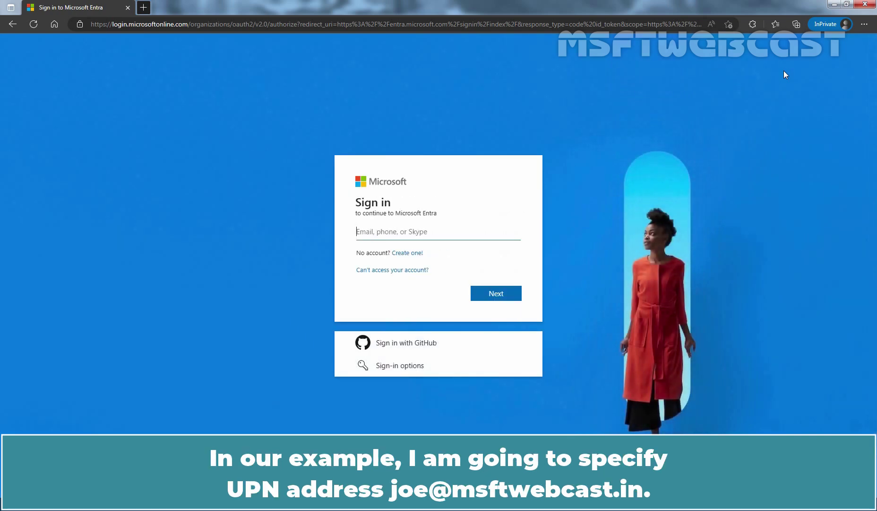
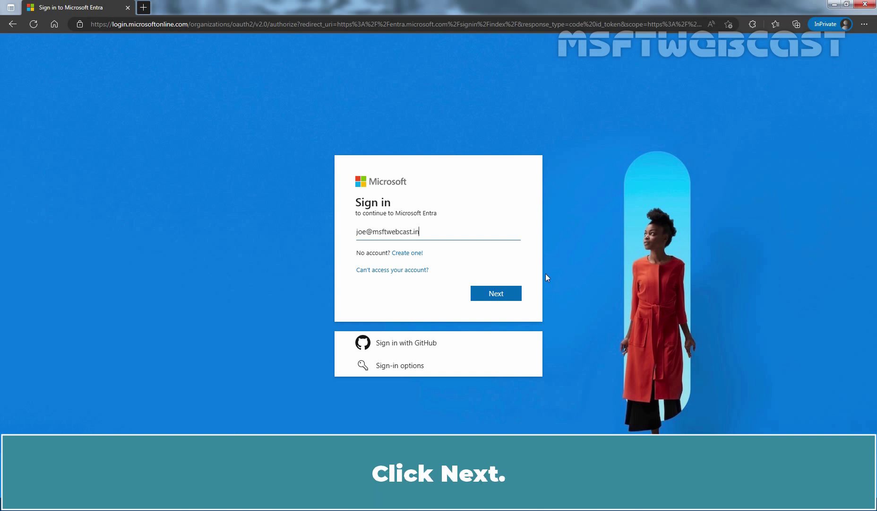
Step: Enter the test user's sign-in address and type the account password
left_click(492, 295)
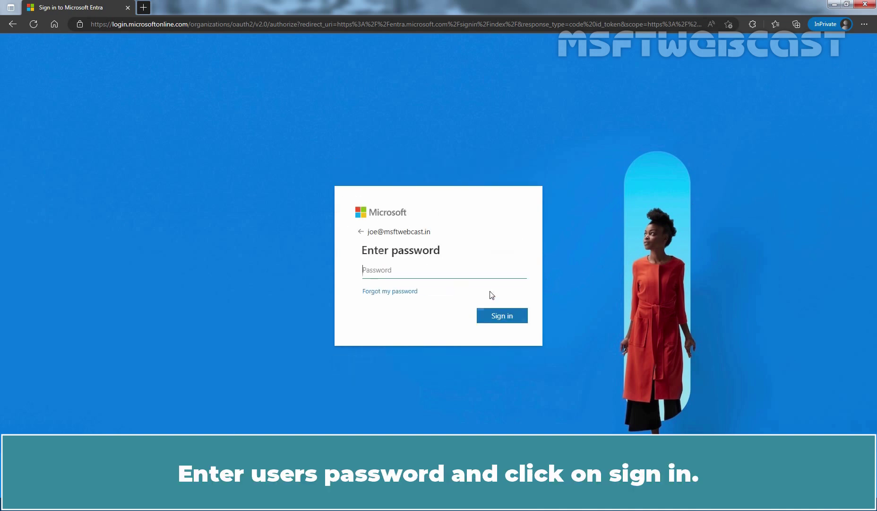
type("••••••••••")
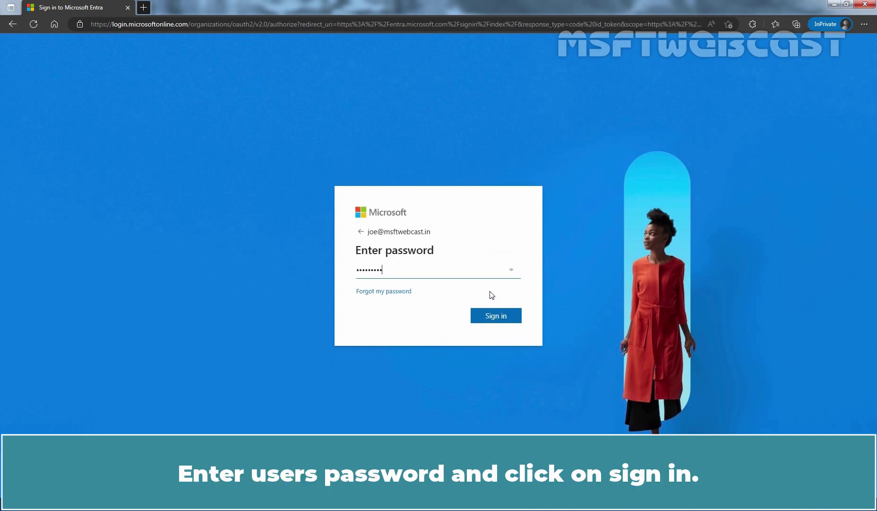
Step: Sign in and verify with the code sent by text message
left_click(496, 316)
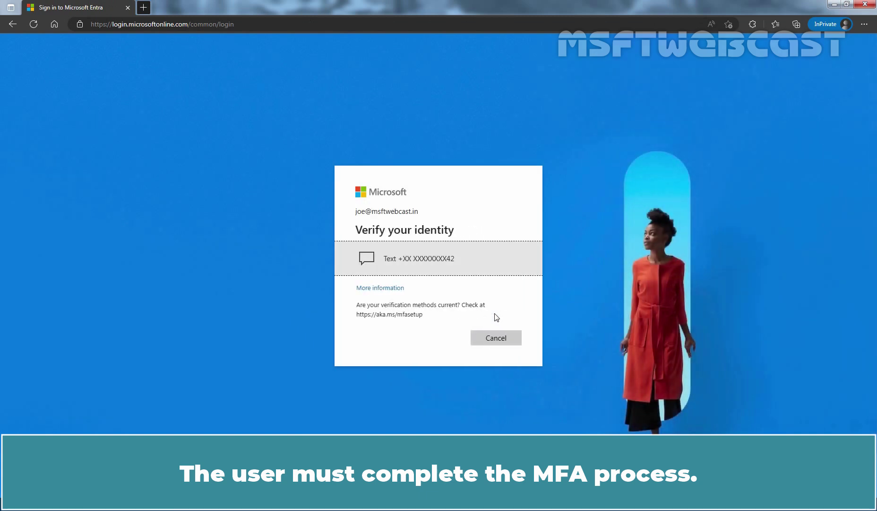
left_click(436, 261)
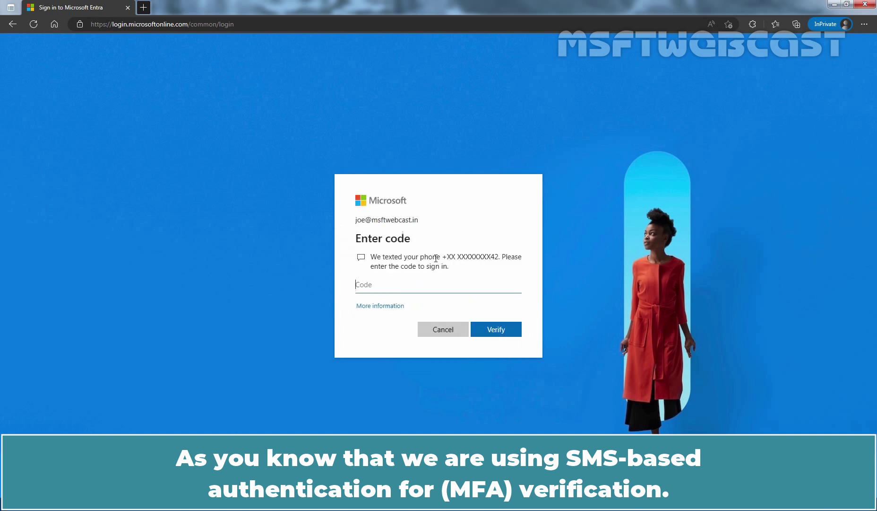
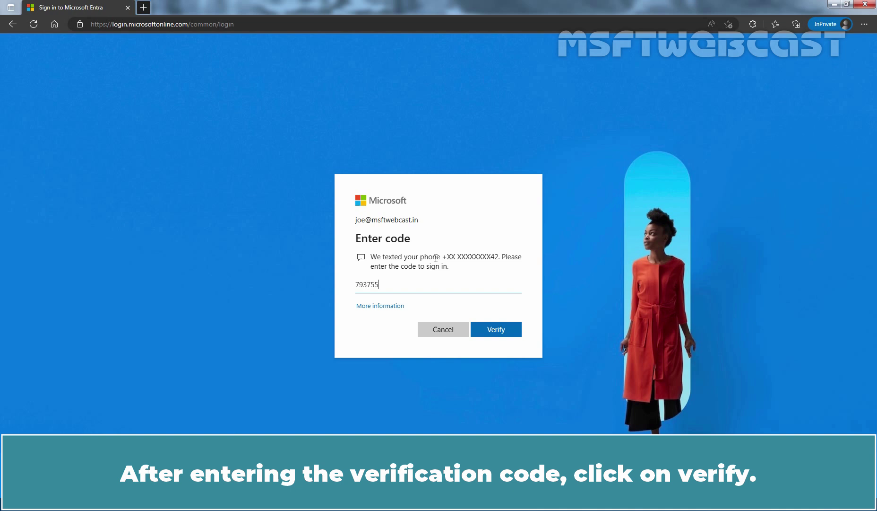
left_click(498, 329)
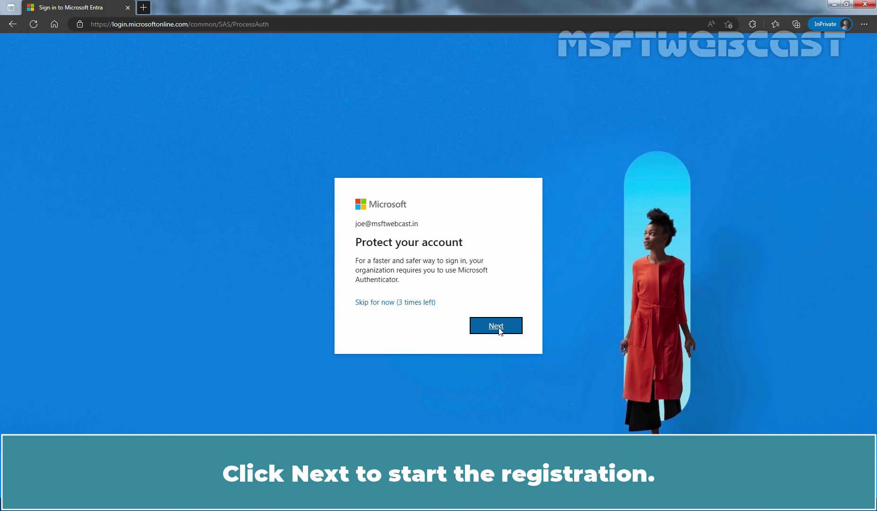
Step: Start the required Microsoft Authenticator registration from the Protect your account prompt
left_click(499, 328)
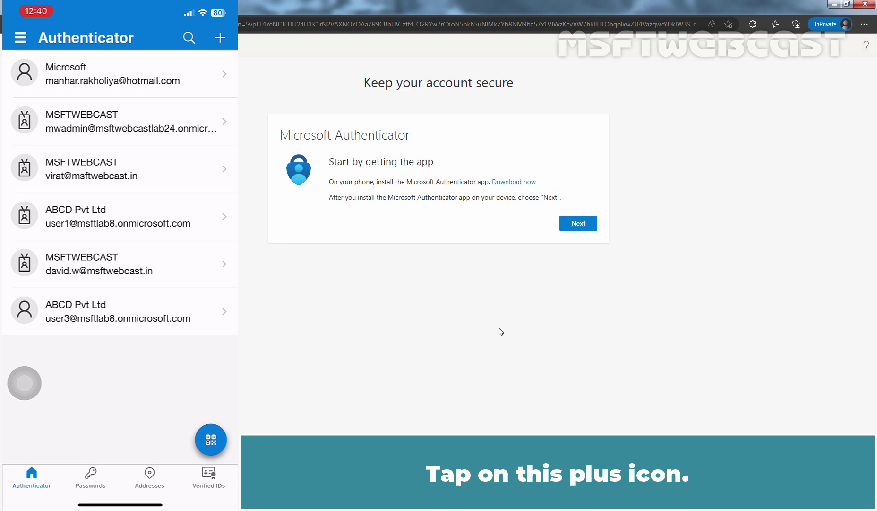
Step: Advance the setup page to display the pairing QR code for the Authenticator app
left_click(579, 225)
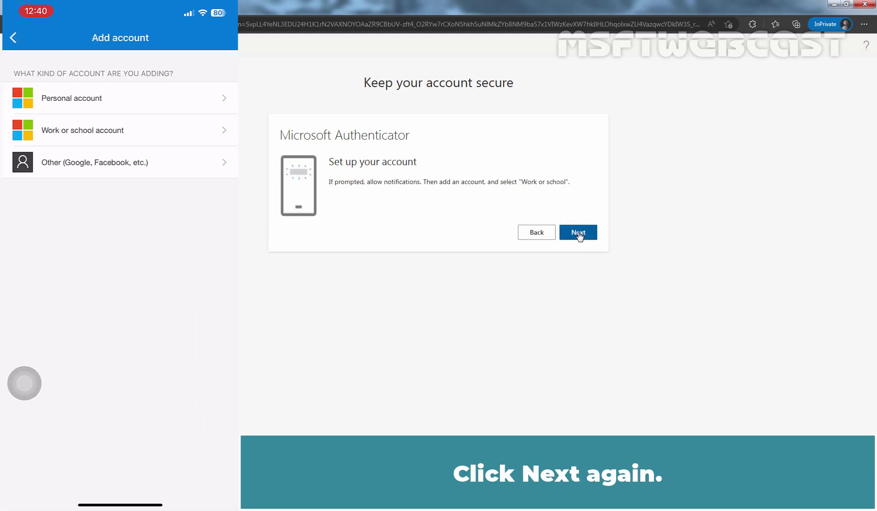
left_click(578, 233)
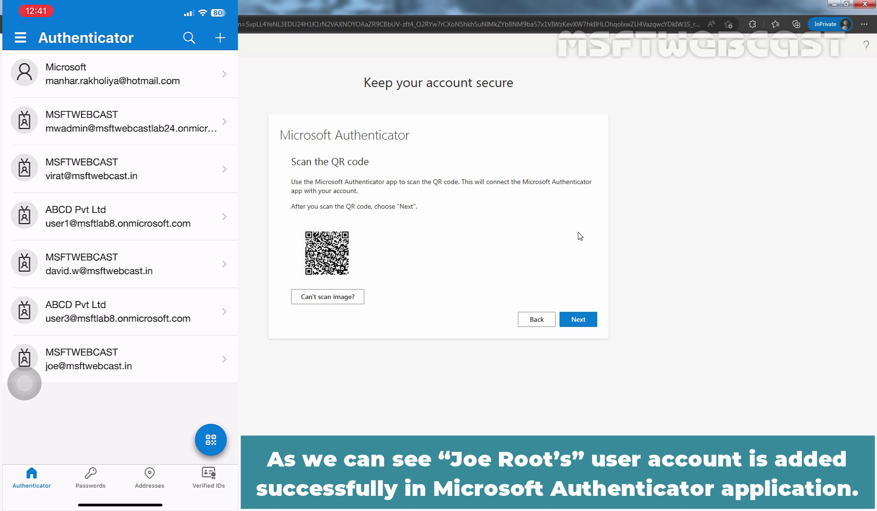
Step: Approve the Authenticator test notification with the matching number and reach the Success page
left_click(580, 317)
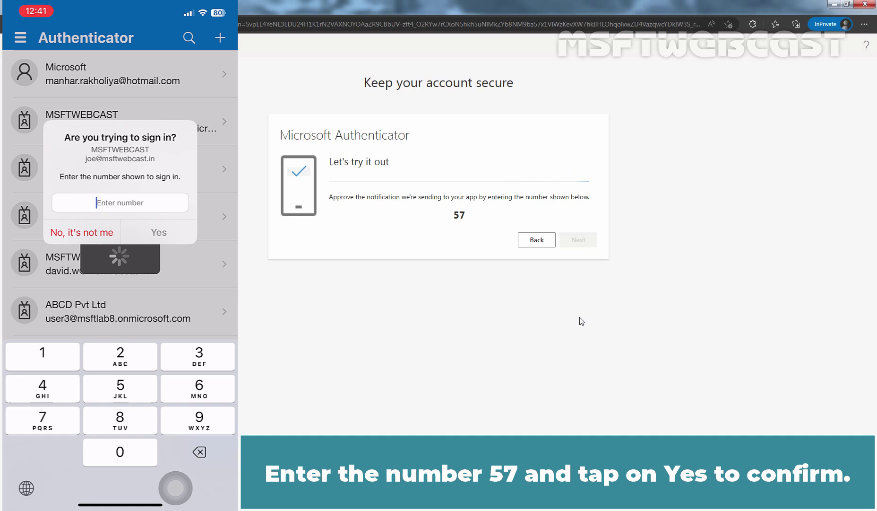
type("57")
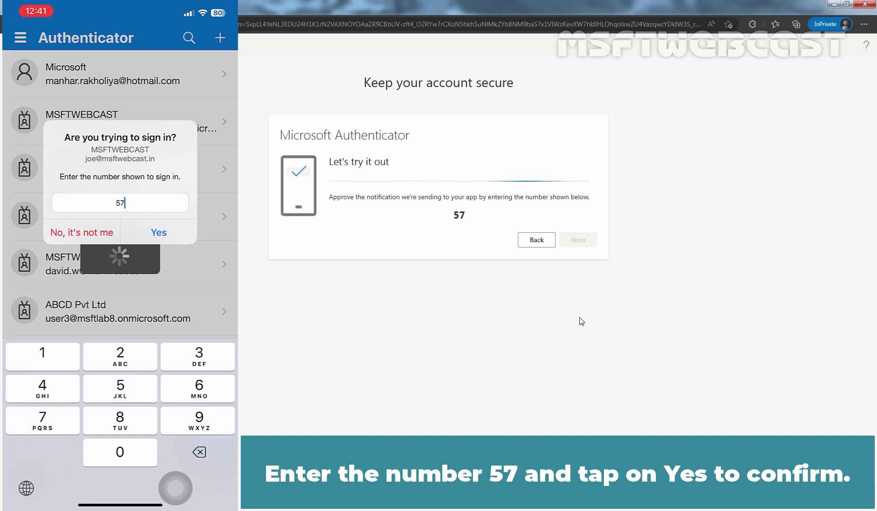
left_click(159, 231)
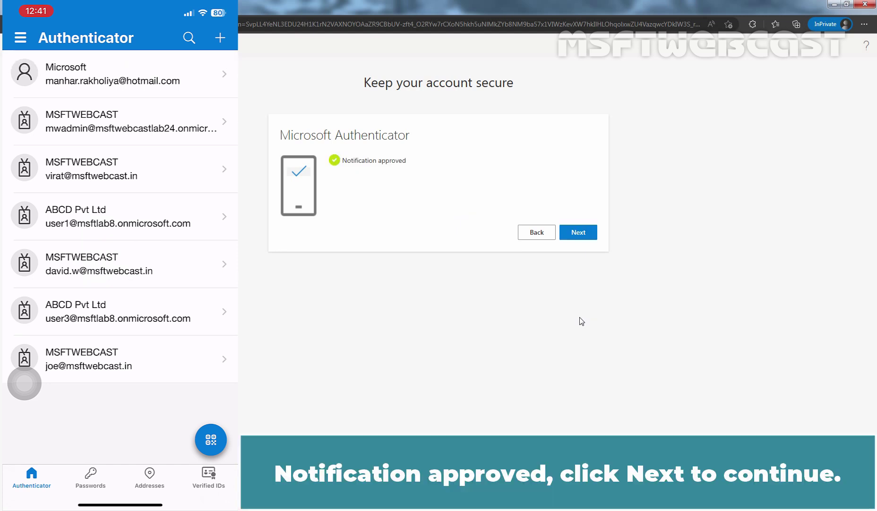
left_click(582, 233)
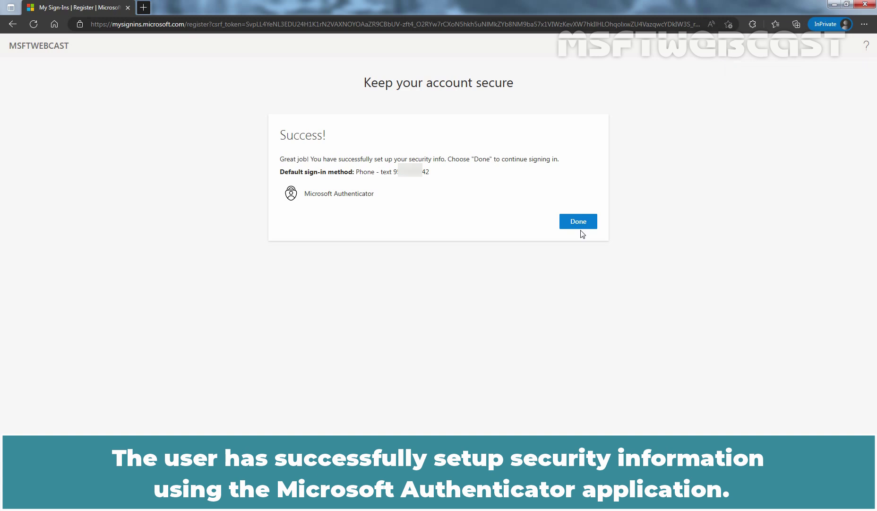
Step: Finish setup, decline staying signed in, and open the test user's authentication methods in the new experience
left_click(581, 222)
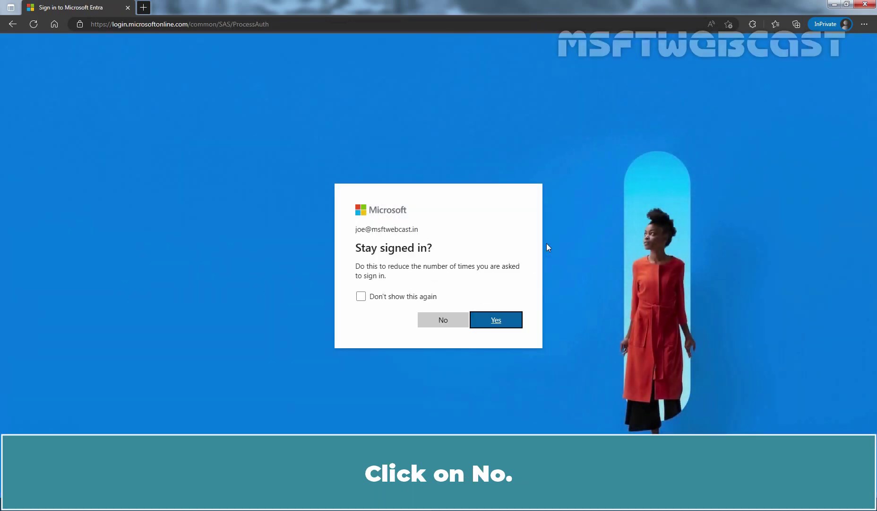
left_click(446, 317)
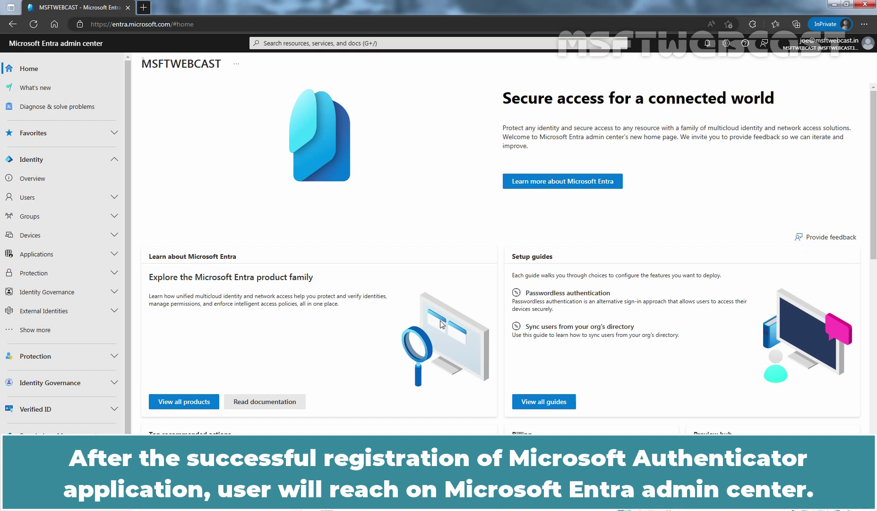
left_click(72, 199)
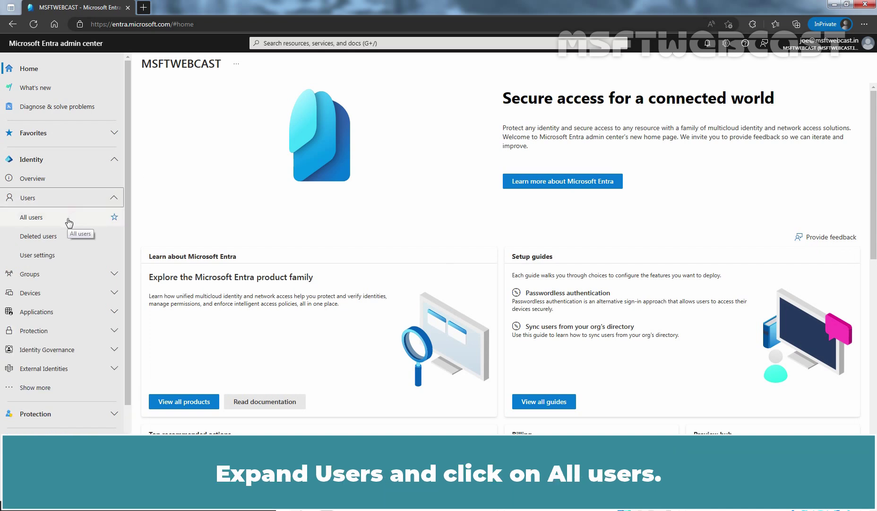
left_click(68, 218)
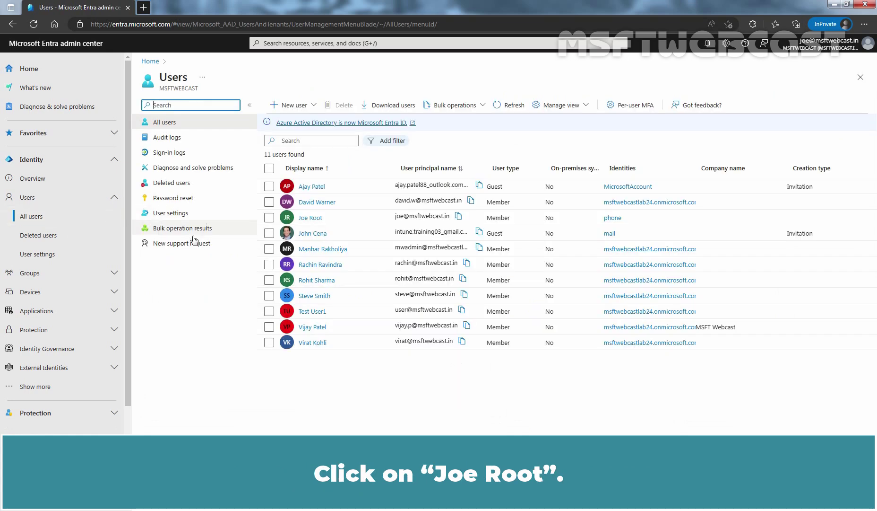
left_click(313, 220)
left_click(311, 218)
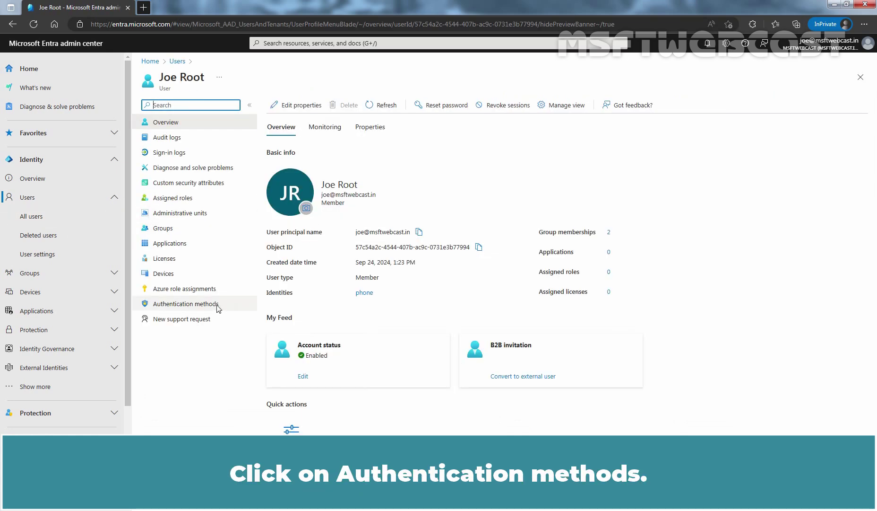
left_click(186, 304)
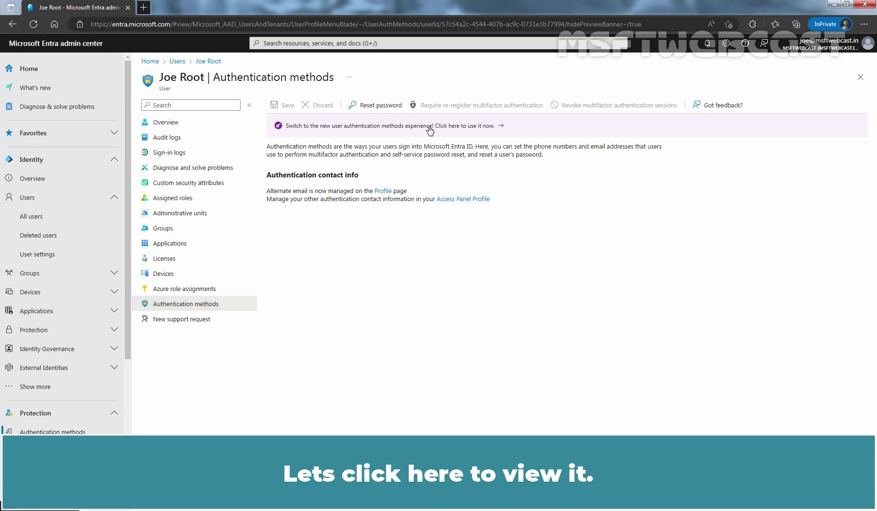
left_click(430, 128)
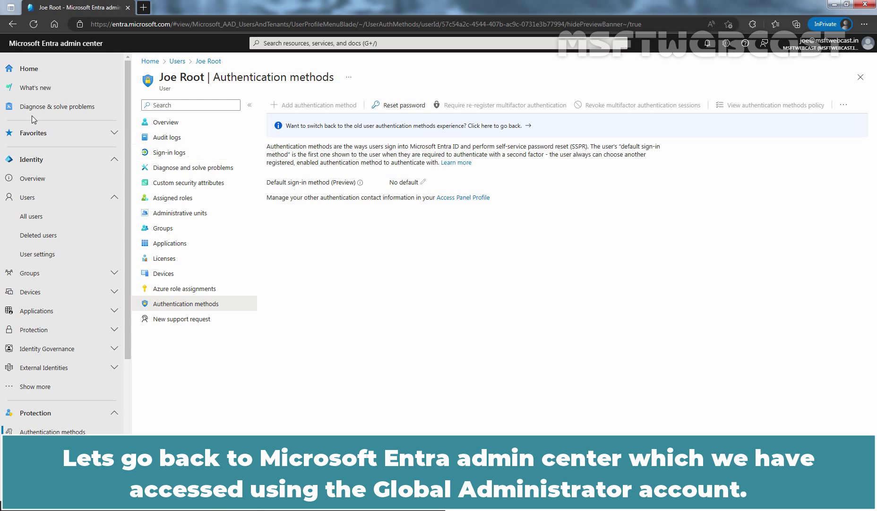
Step: As admin, view the test user's authentication methods to confirm Microsoft Authenticator on iPhone XS Max is listed
key("alt+Tab")
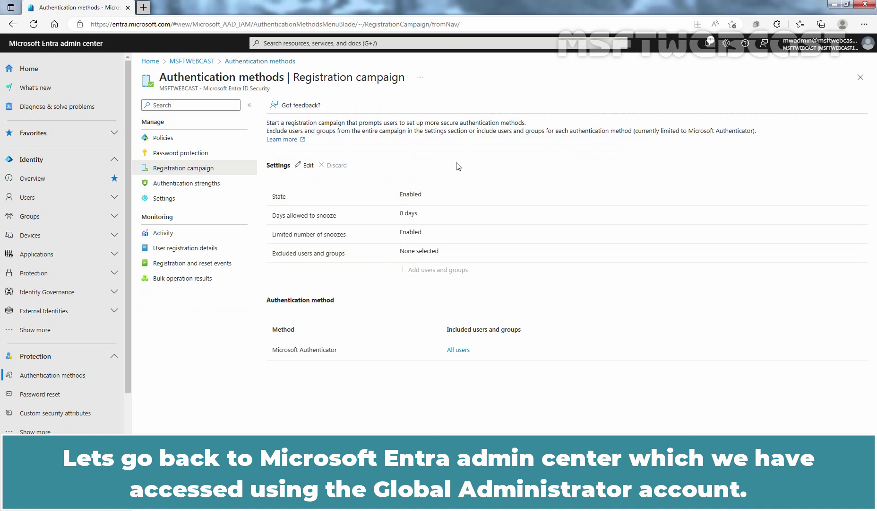
left_click(56, 199)
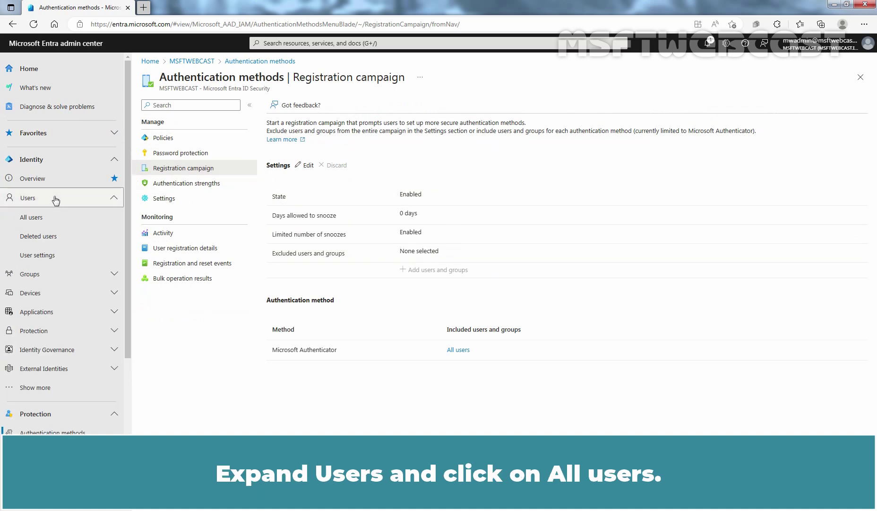
left_click(50, 223)
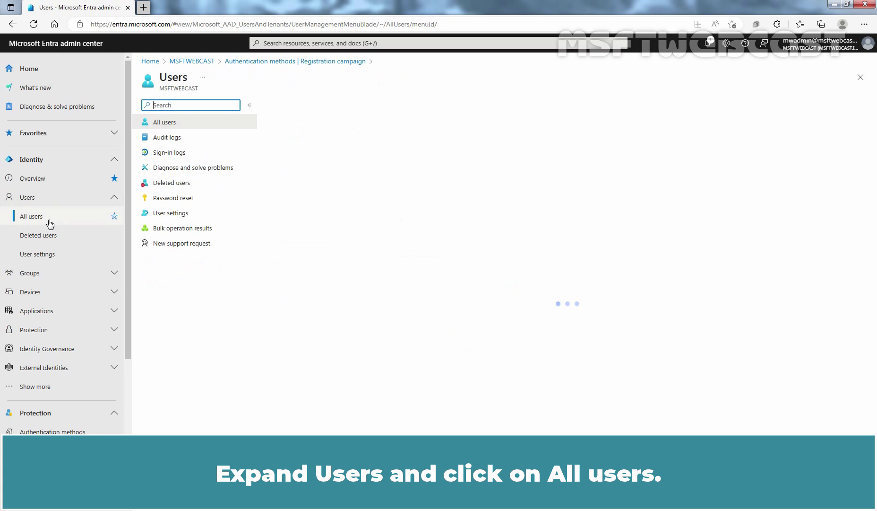
left_click(308, 223)
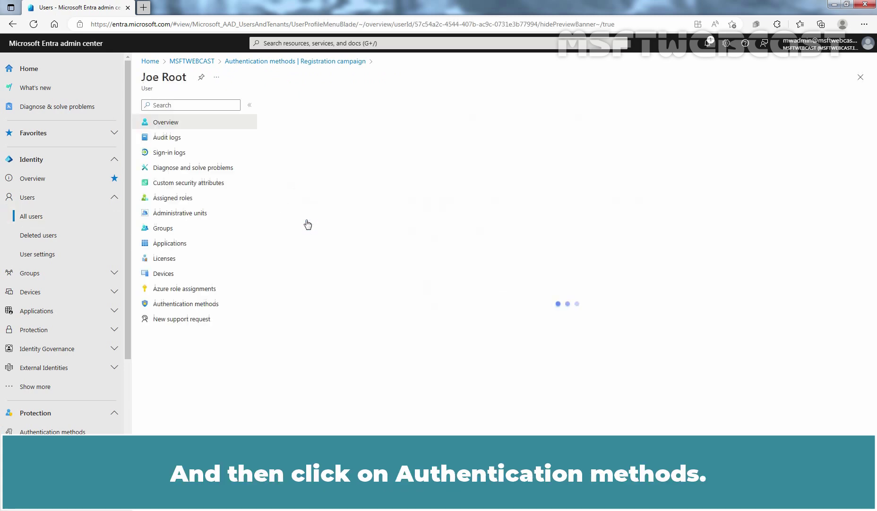
left_click(179, 305)
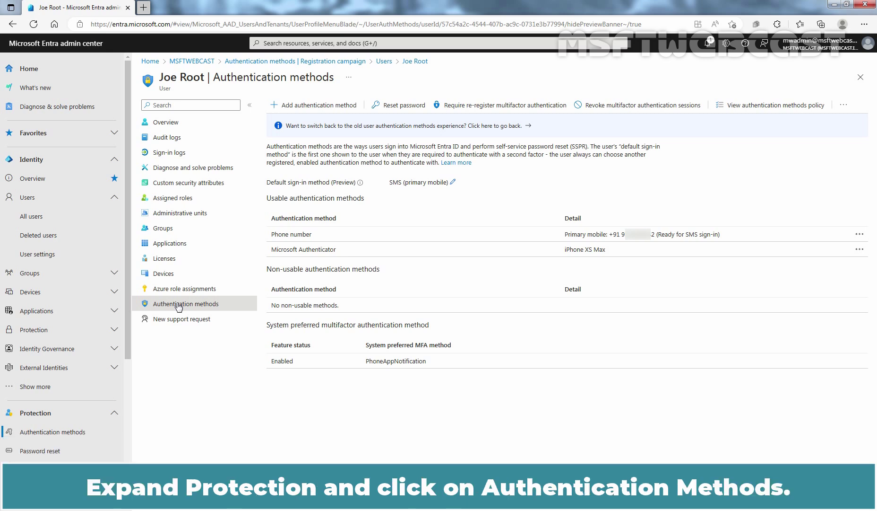
Step: Set the Registration campaign State to Disabled and save the authentication methods policy
left_click(50, 430)
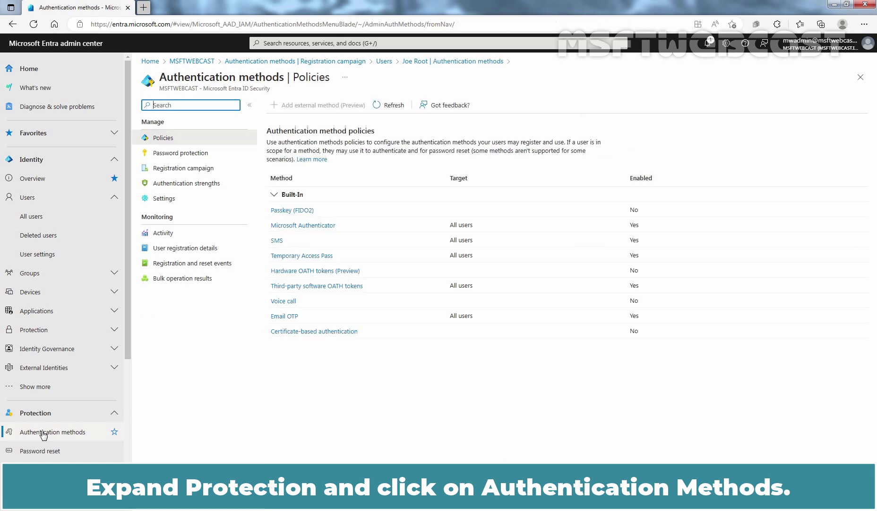
left_click(191, 173)
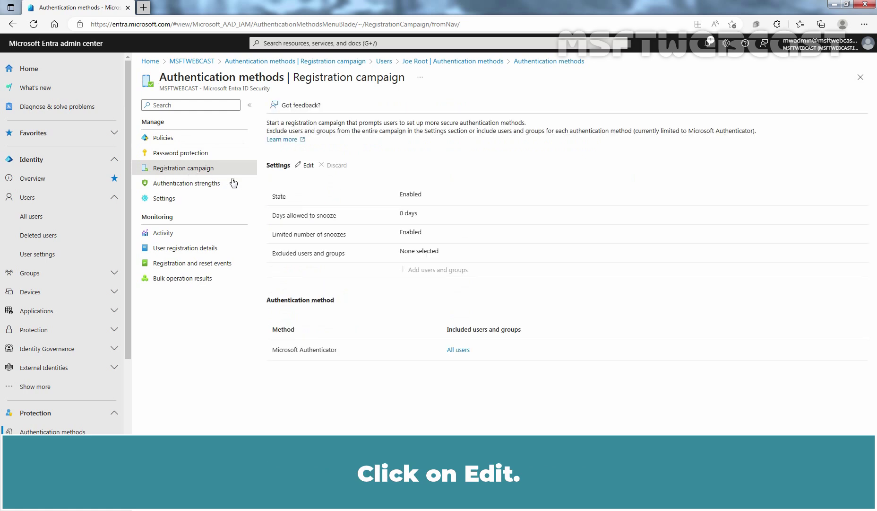
left_click(307, 166)
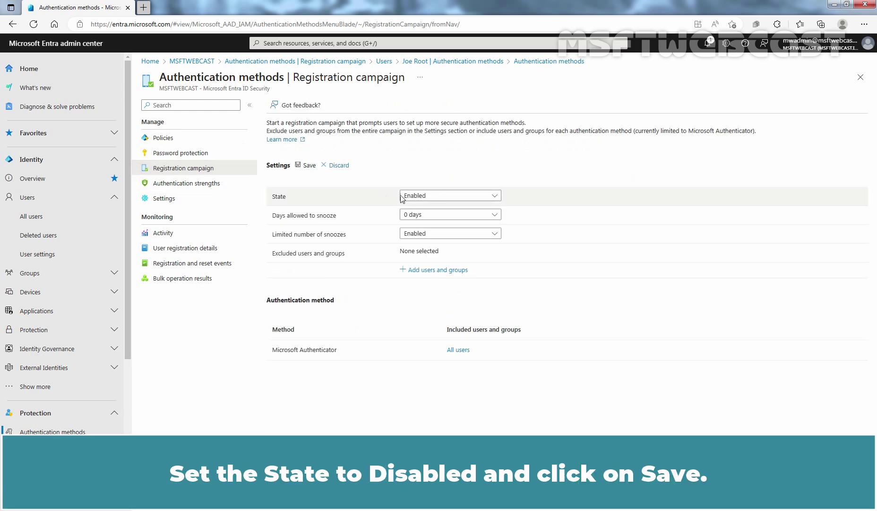
left_click(421, 196)
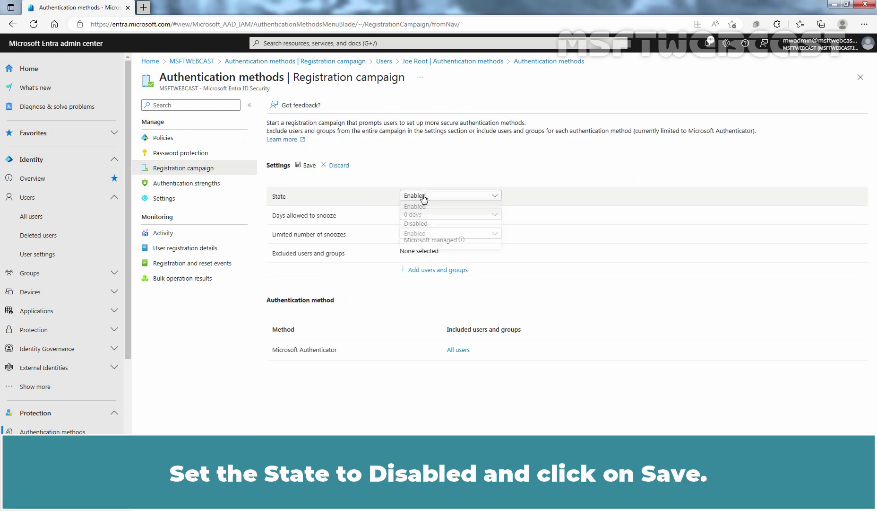
left_click(416, 227)
left_click(308, 167)
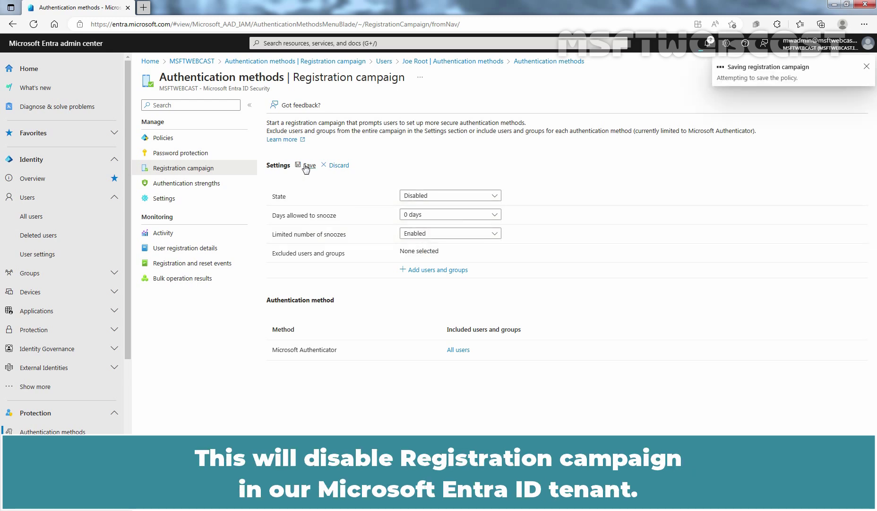